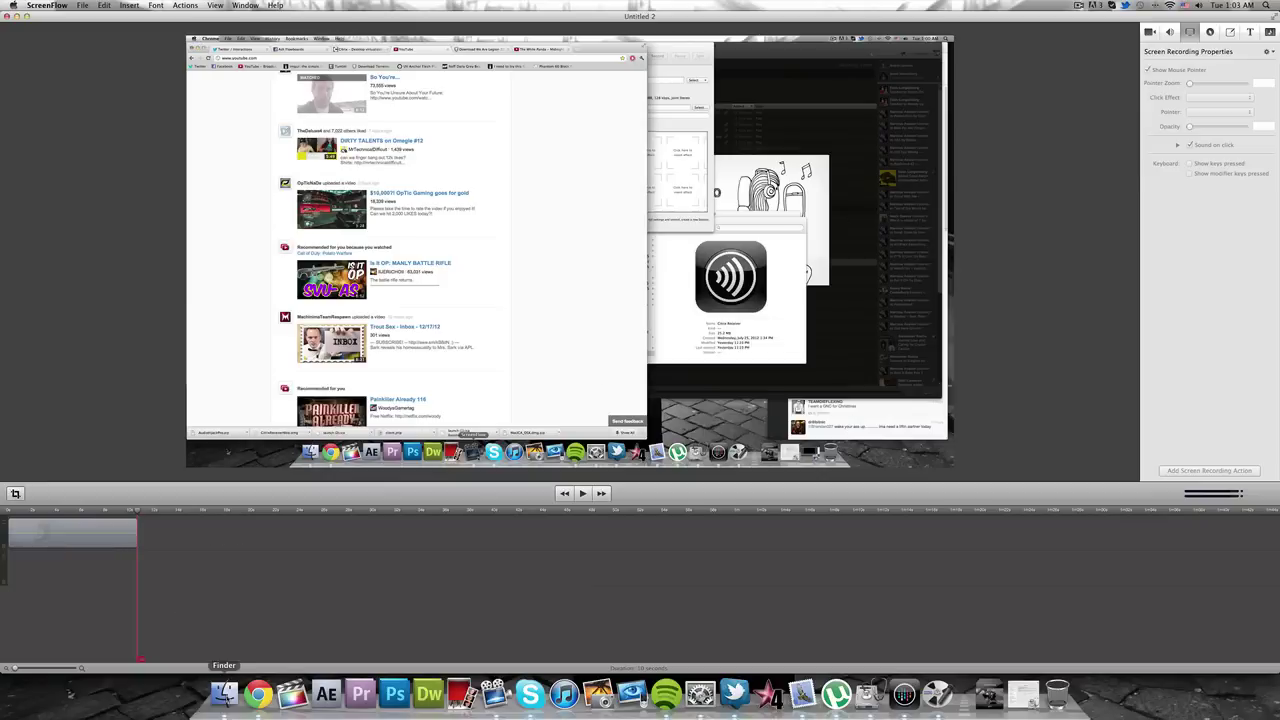
Read the Tutorial Request message in Chrome's YouTube inbox asking about ScreenFlow render settings.
left_click(258, 693)
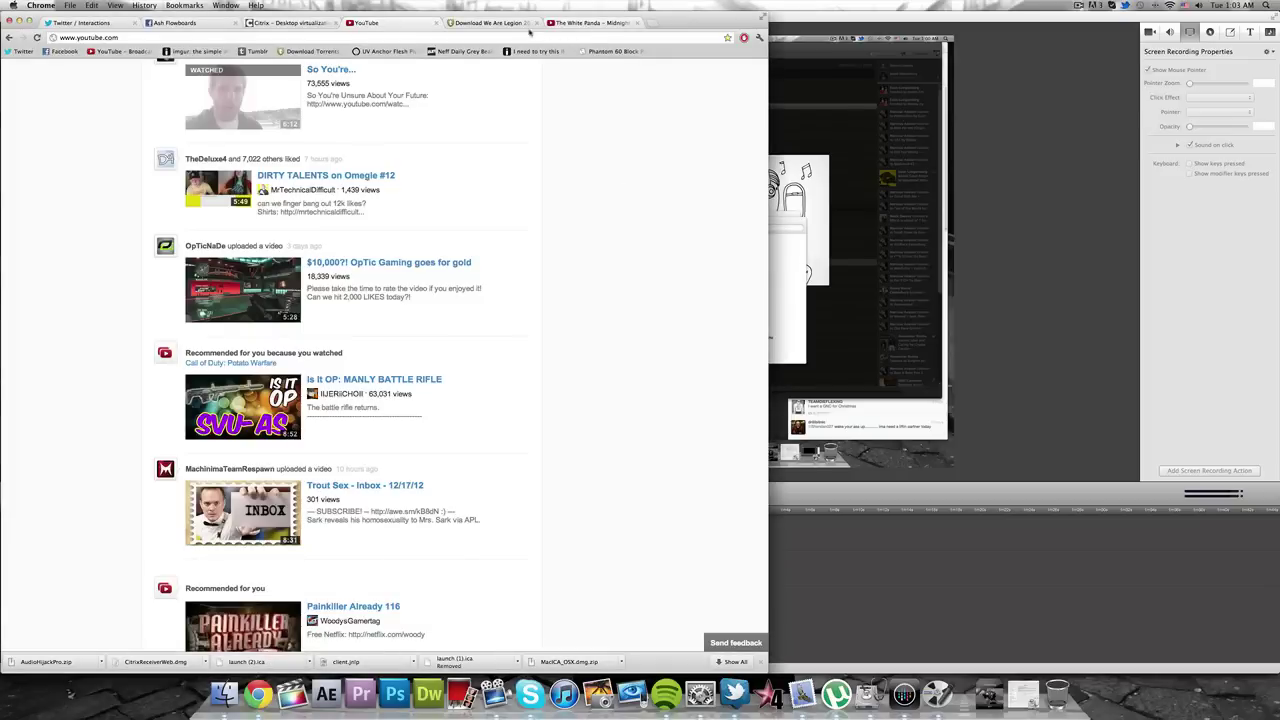
left_click(585, 23)
left_click(700, 75)
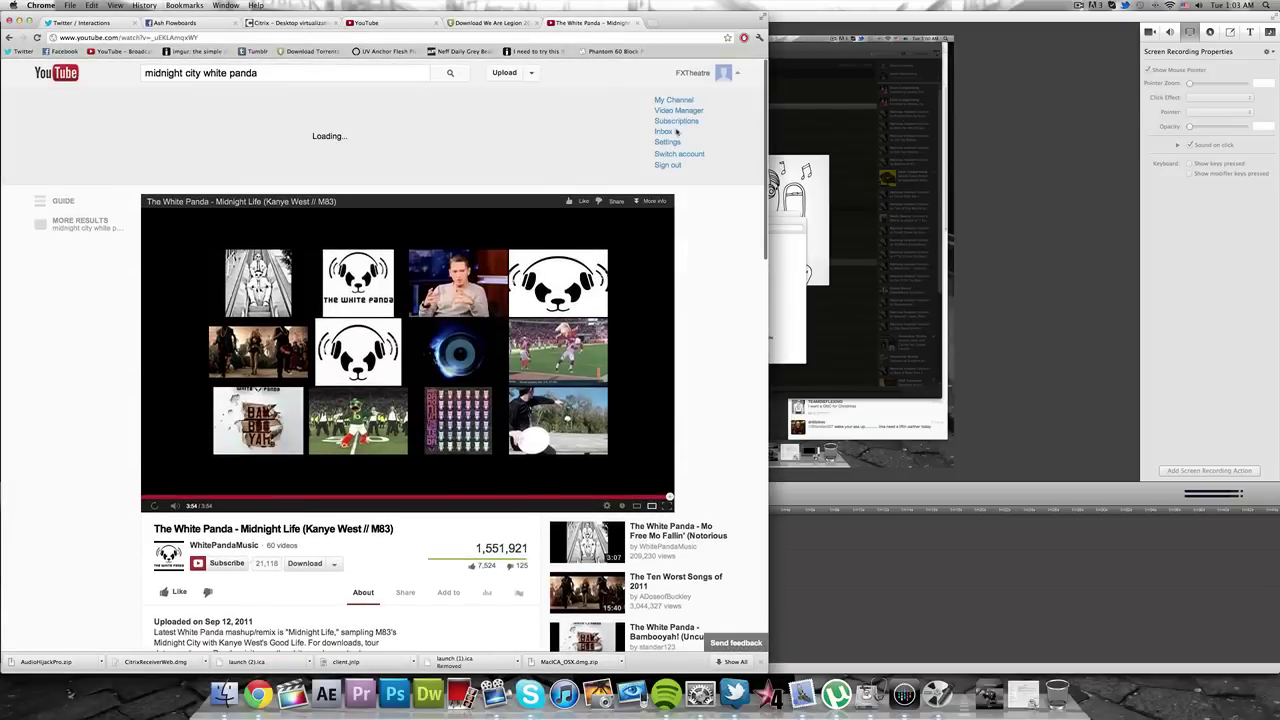
left_click(670, 134)
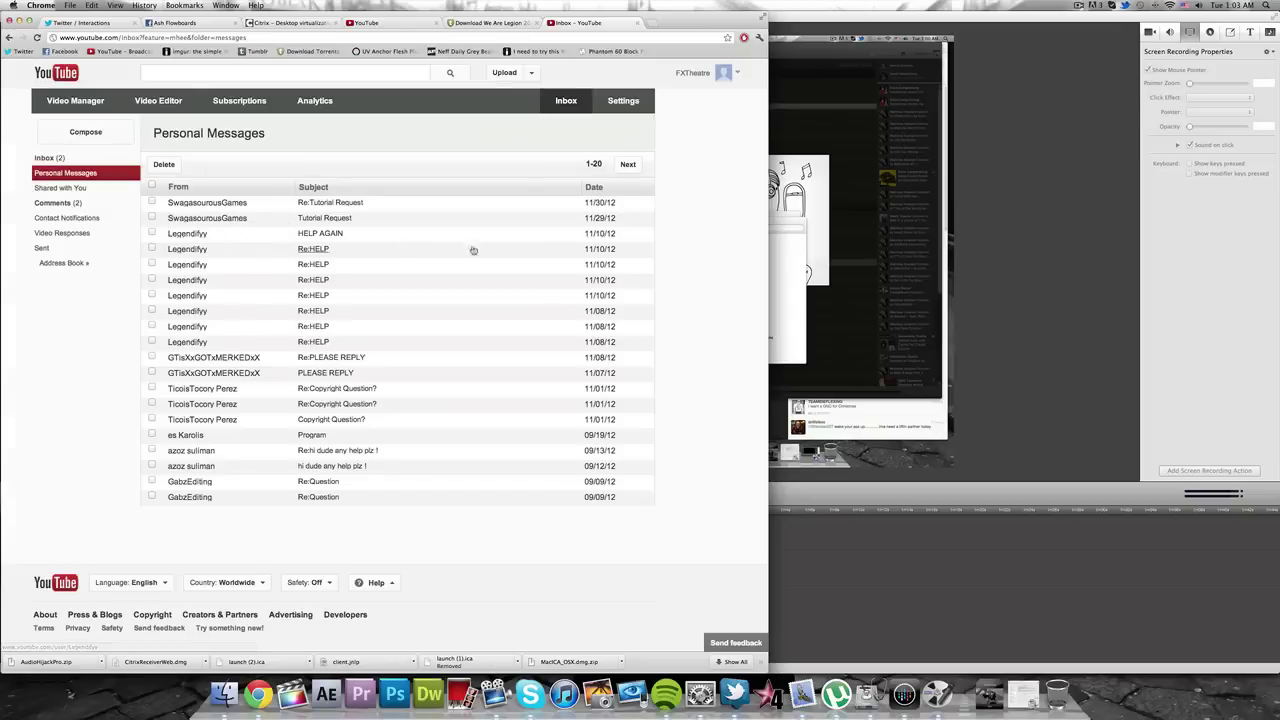
left_click(510, 219)
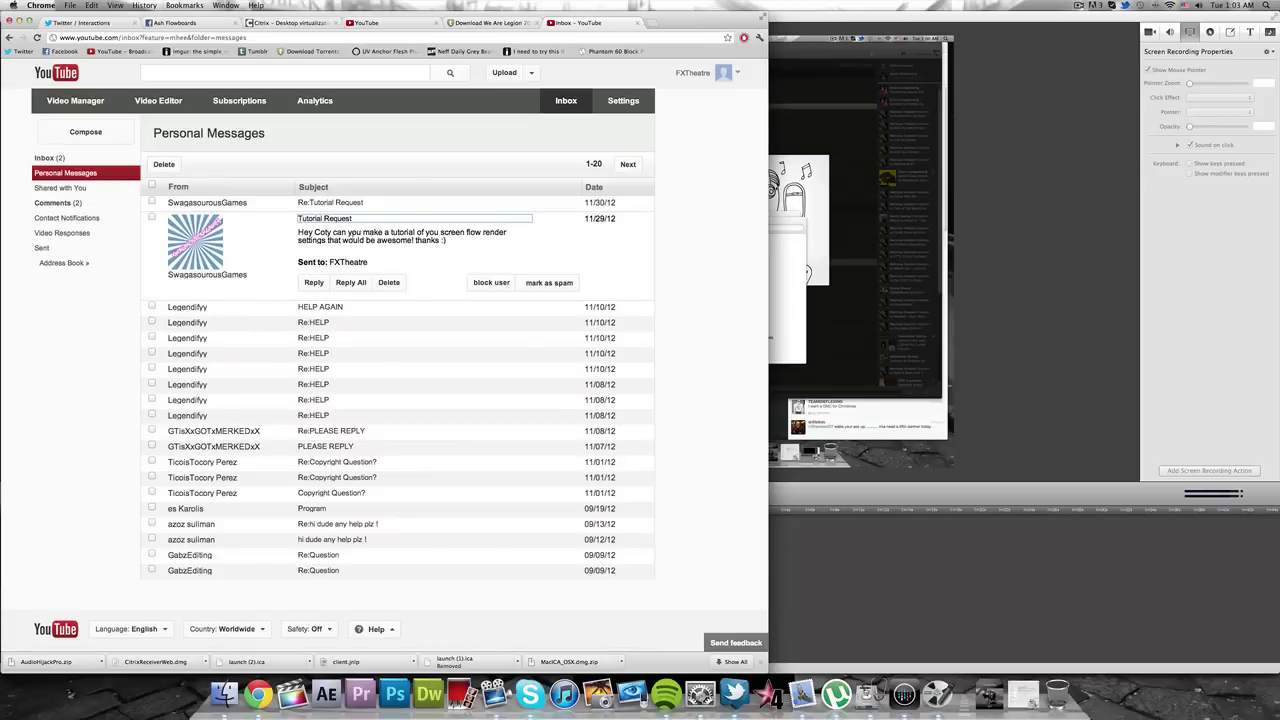
Bring the ScreenFlow 'Untitled 2' project with its recording clip in front of Chrome.
left_click(984, 204)
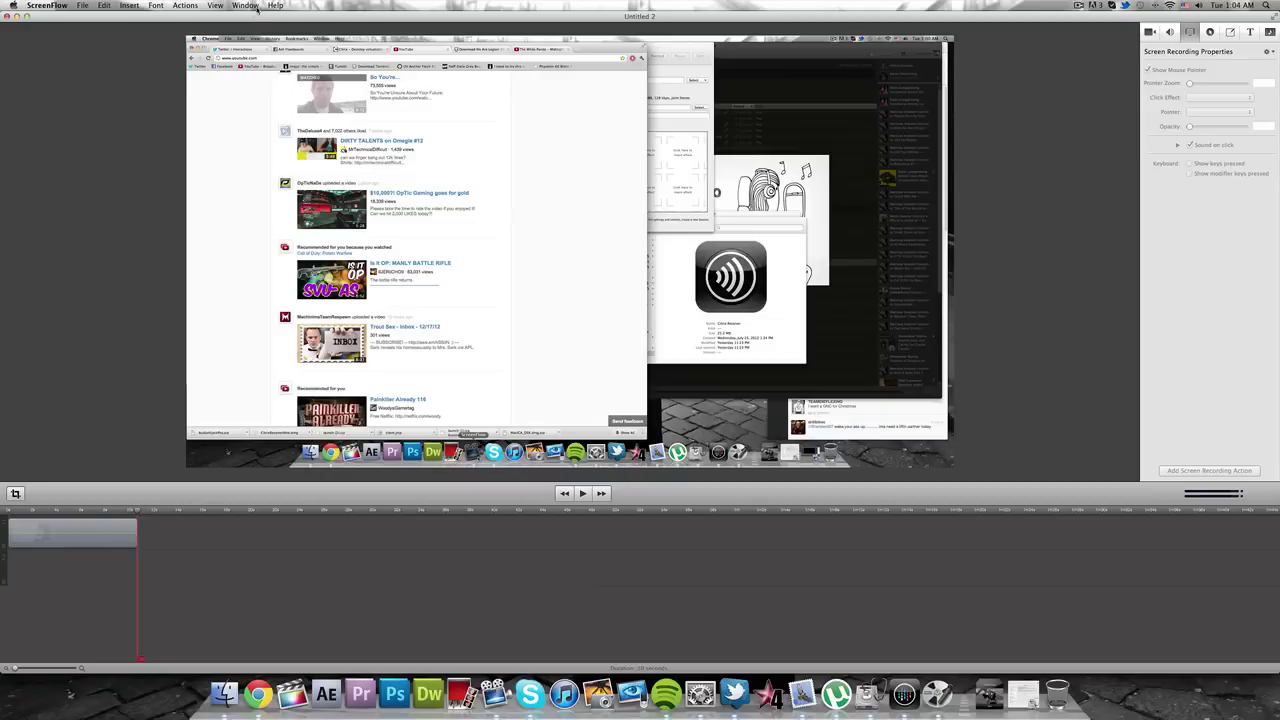
Open ScreenFlow's export dialog from the File menu, defaulting to ScreenFlow.mov with Web – High.
left_click(84, 6)
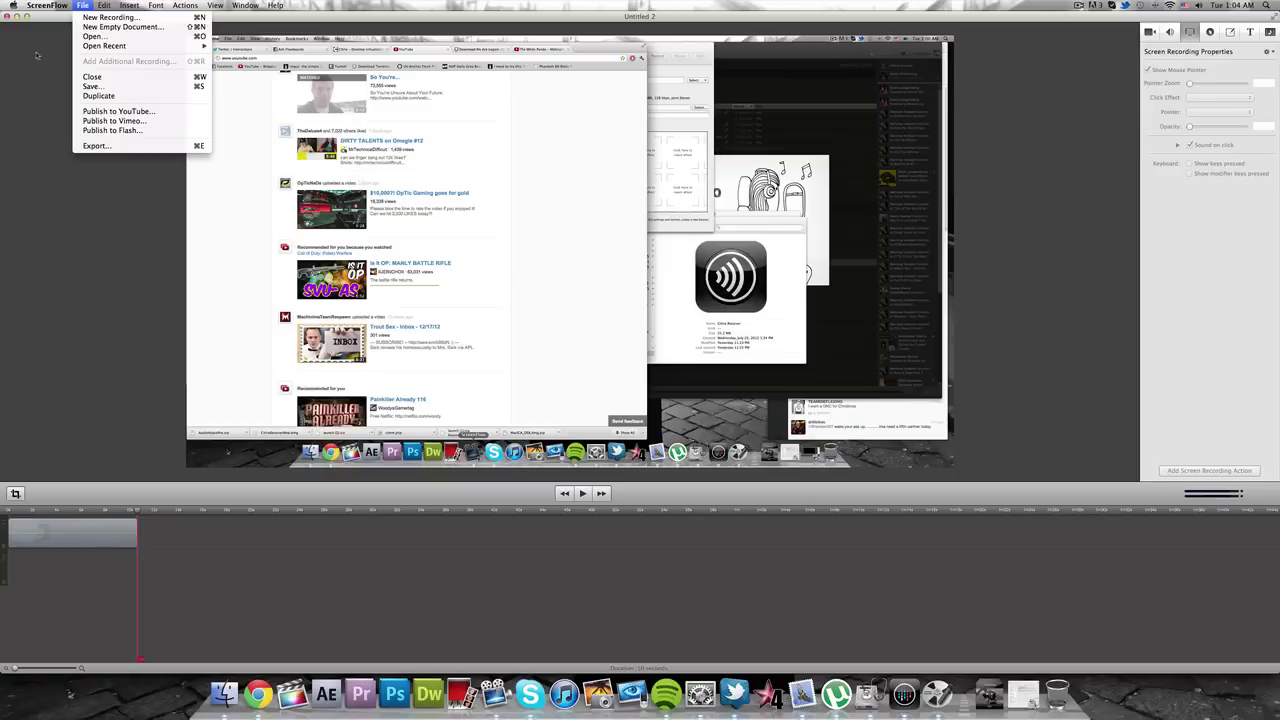
left_click(130, 146)
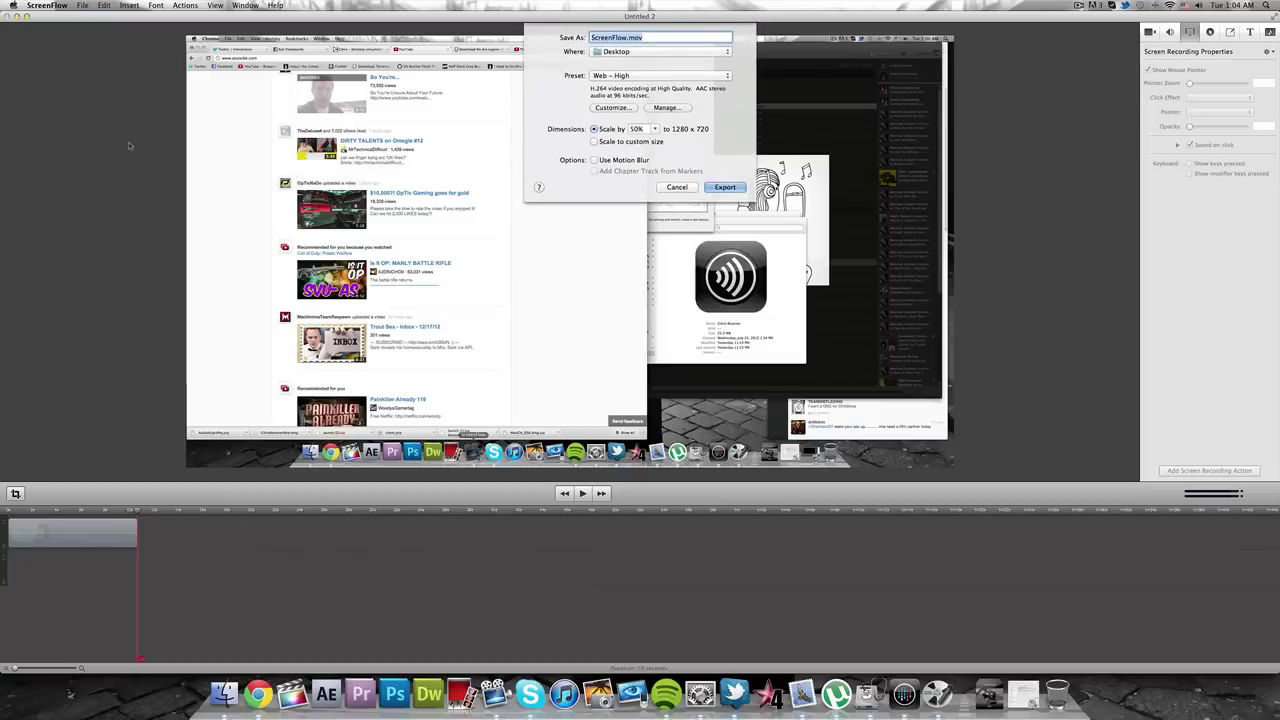
Rename the export file to rendertutorialscreenflow.mov.
left_click(660, 37)
key("Left")
key("Left")
key("Left")
key("Left")
key("shift+Left")
key("shift+Left")
key("shift+Left")
key("shift+Left")
key("shift+Left")
key("shift+Left")
key("shift+Left")
key("shift+Left")
key("shift+Left")
key("shift+Left")
type("rendertutorialscreens")
key("BackSpace")
type("flow")
Keep Desktop as the save location and Web – High as the export preset.
left_click(626, 52)
left_click(553, 91)
left_click(627, 79)
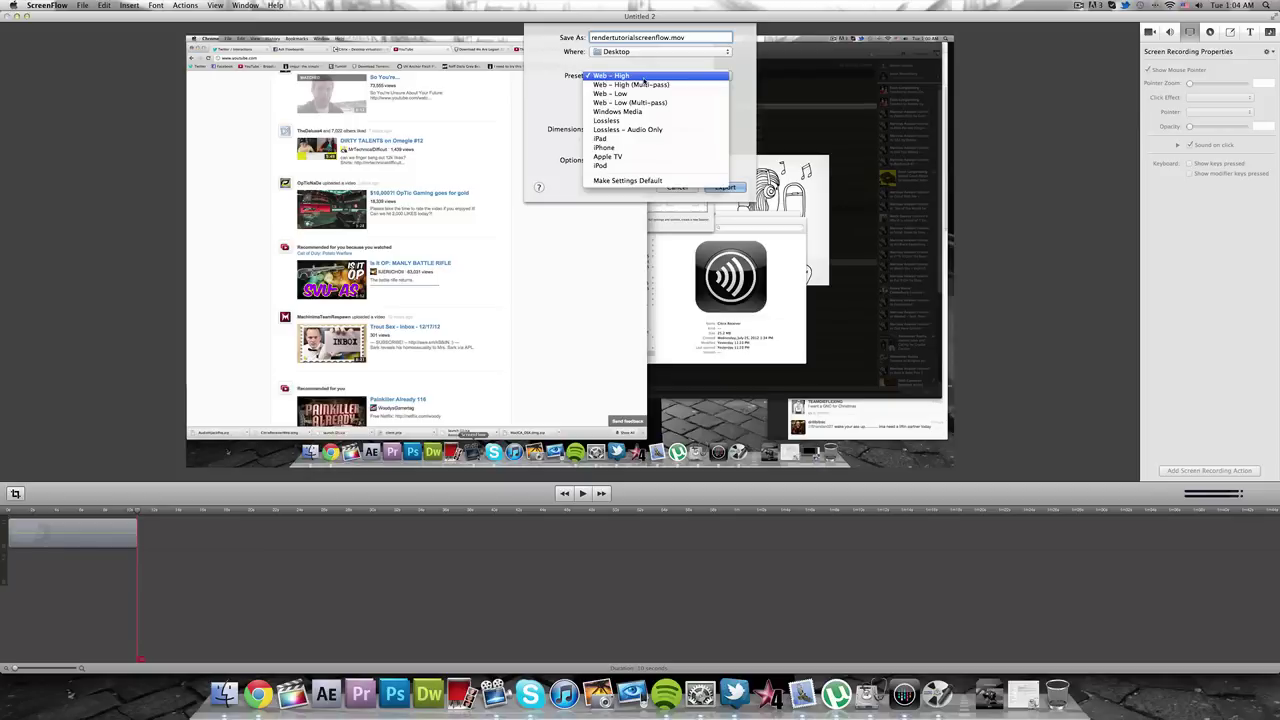
left_click(643, 78)
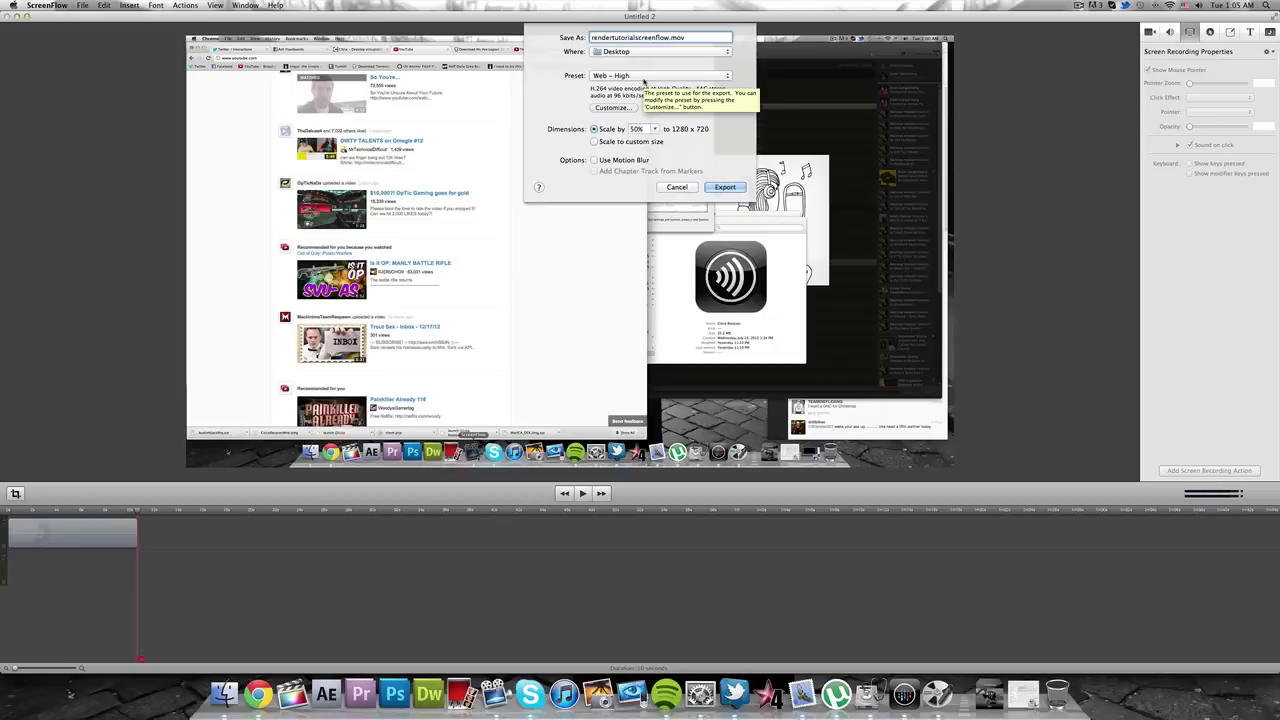
left_click(642, 79)
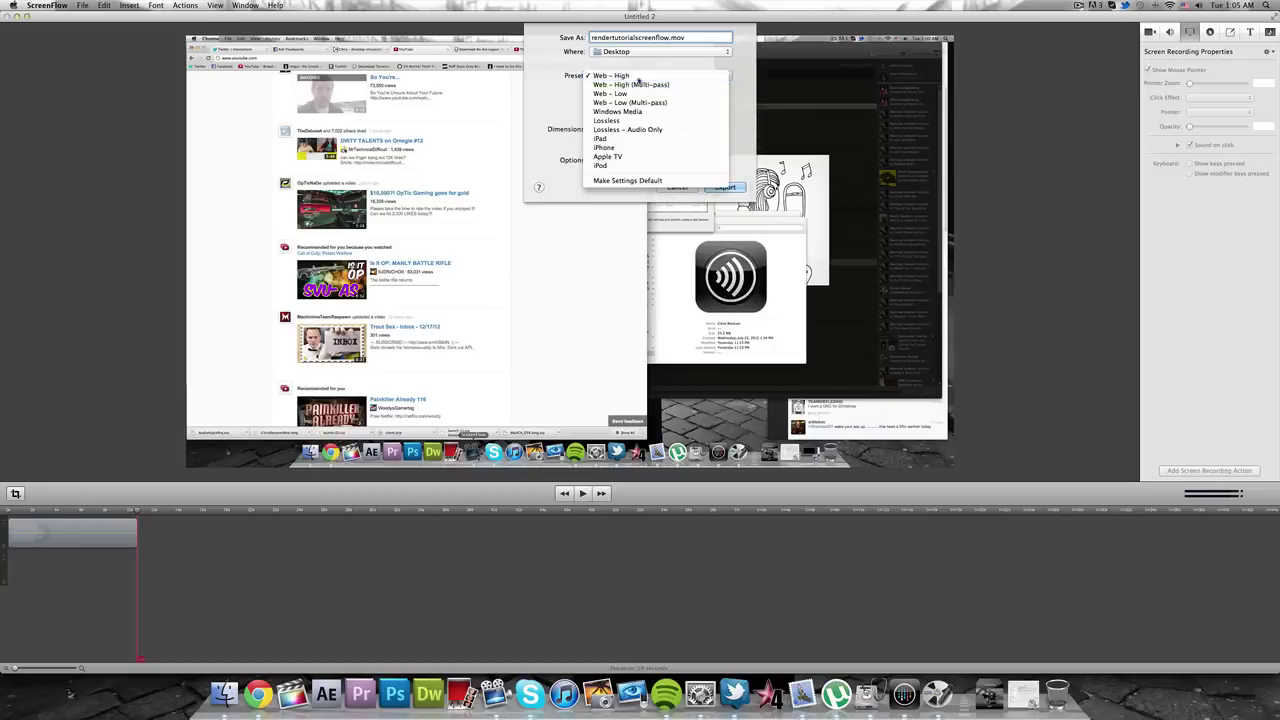
left_click(615, 76)
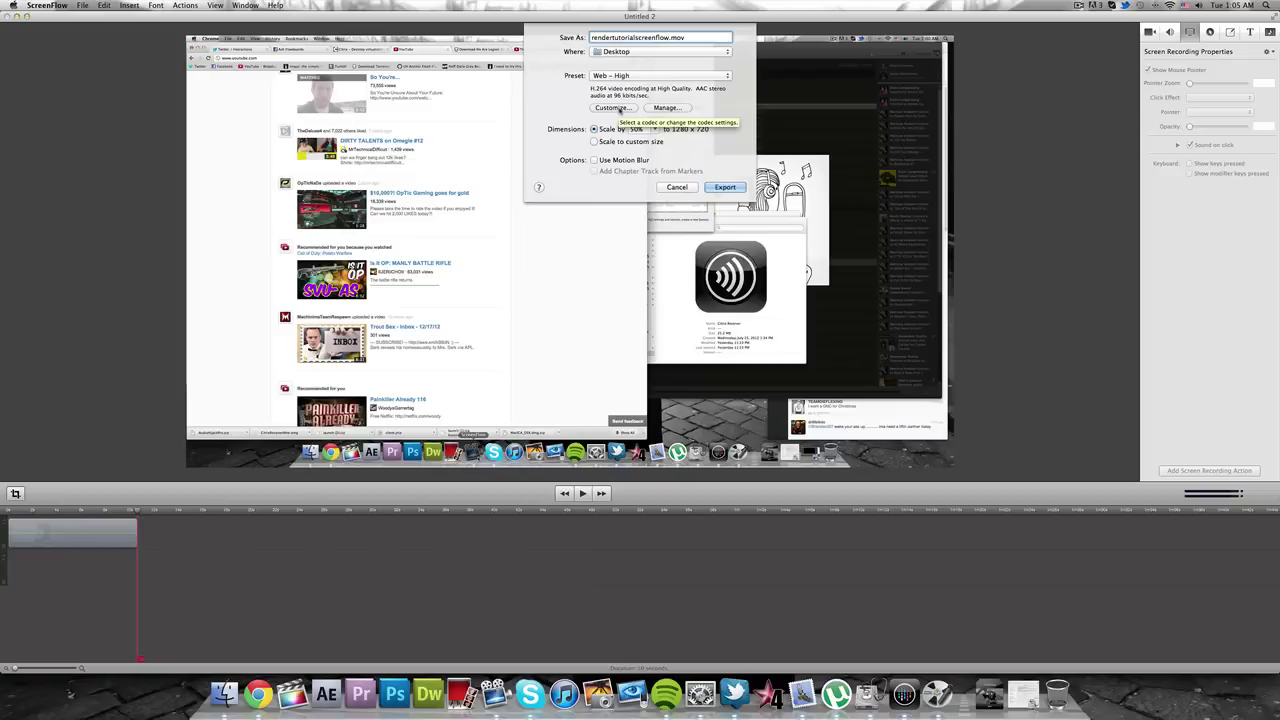
Customise the preset's video compression, keeping the H.264 codec at High quality.
left_click(620, 108)
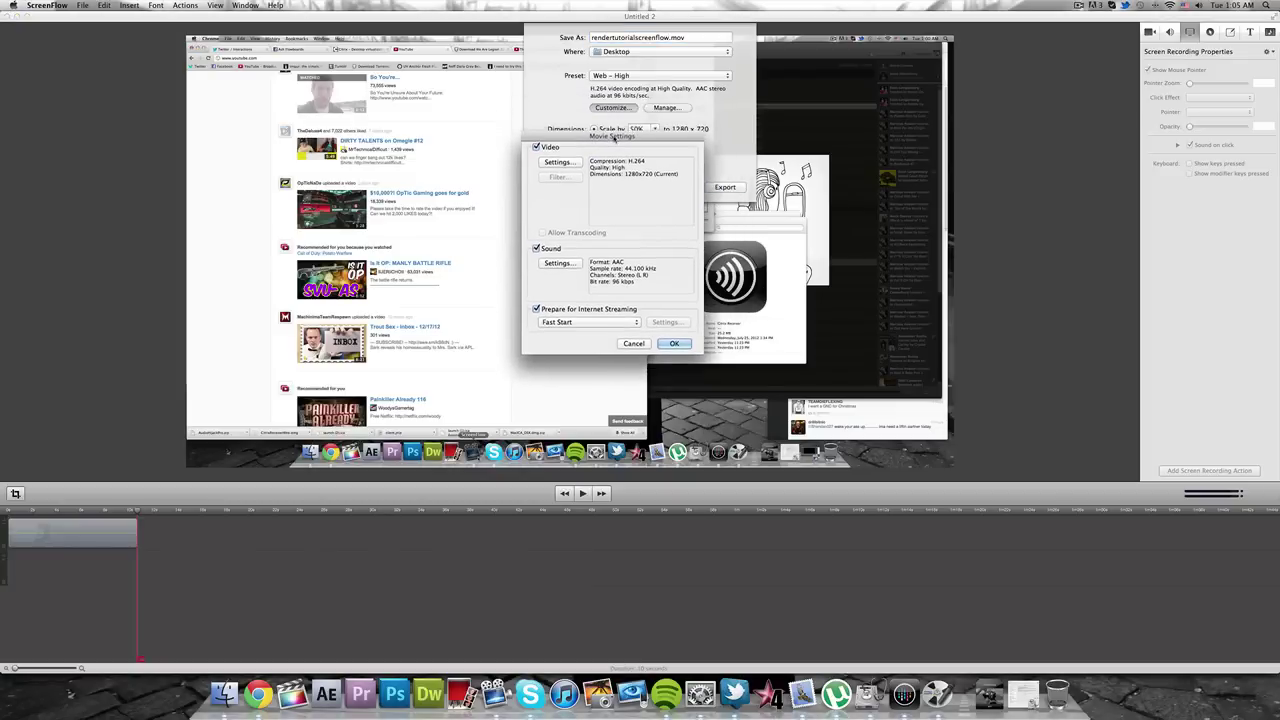
left_click(601, 145)
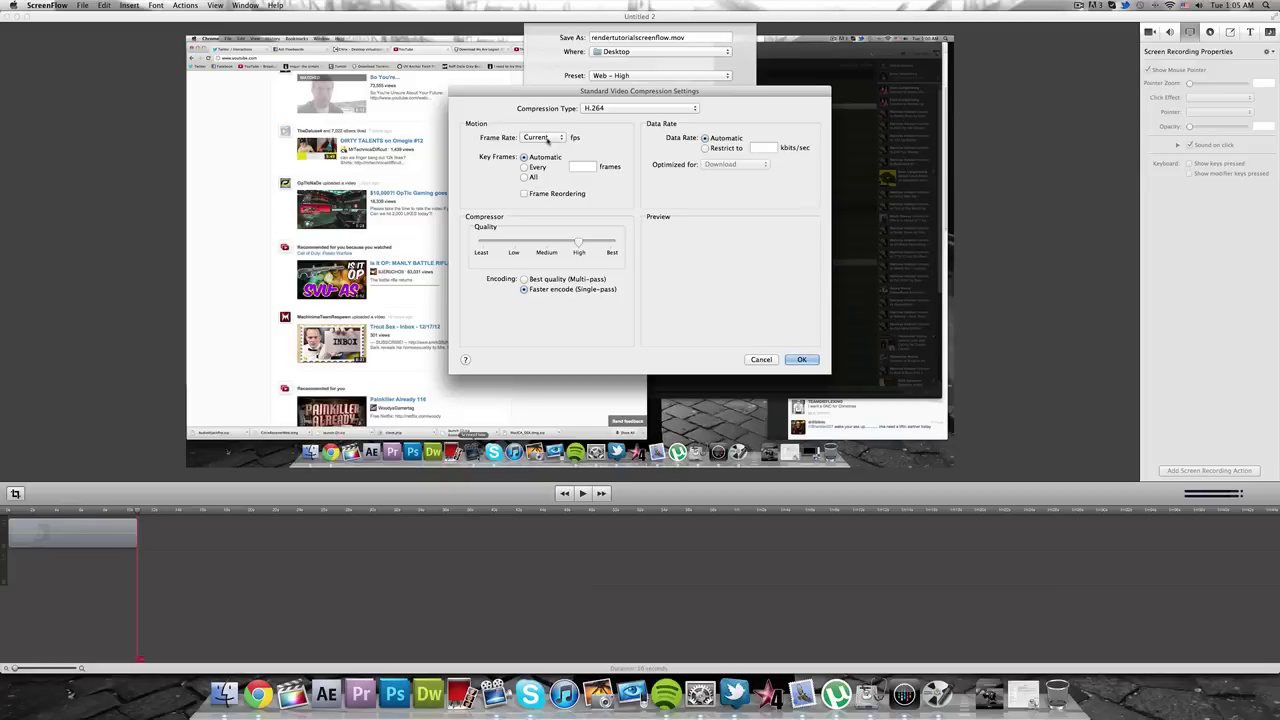
left_click(632, 109)
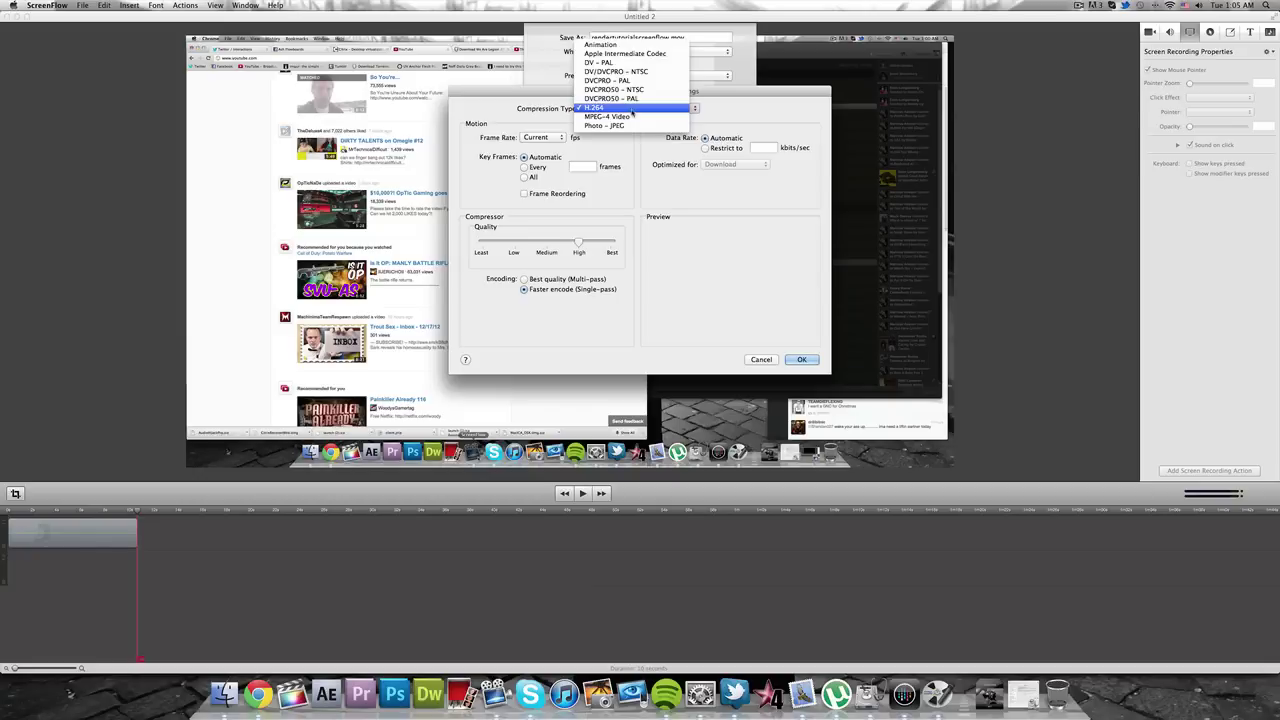
left_click(630, 108)
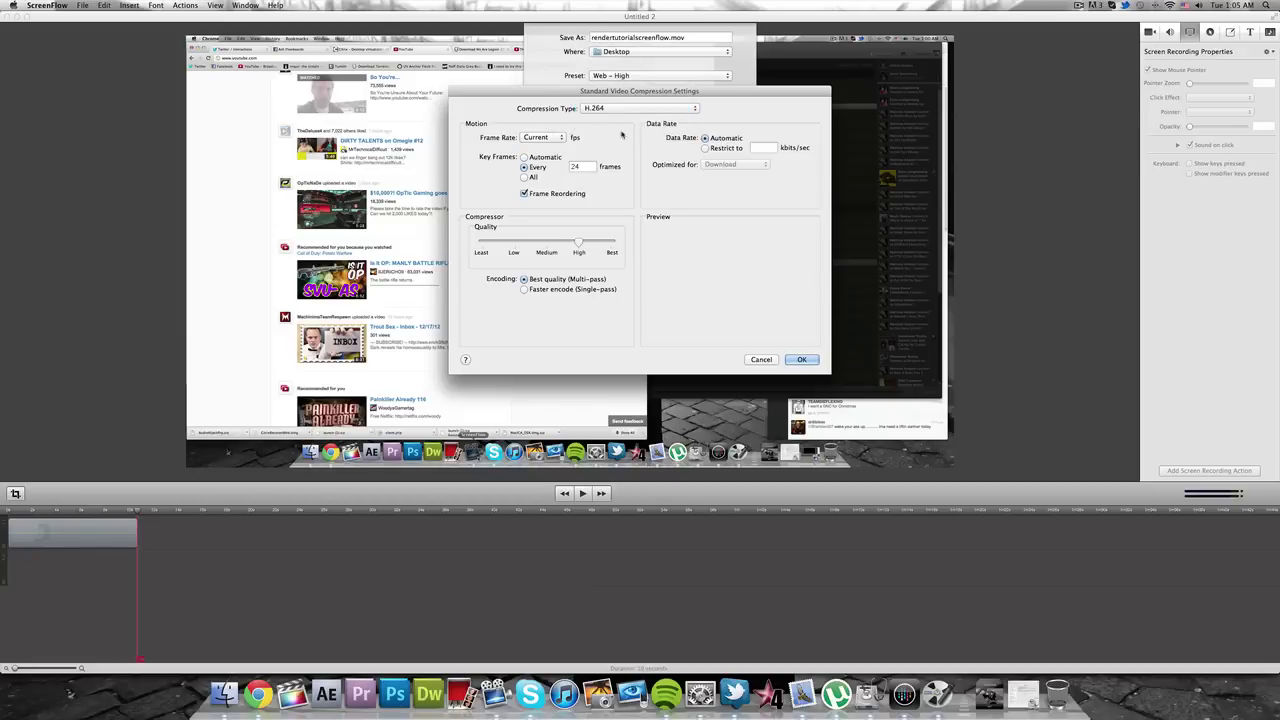
left_click_drag(579, 244, 611, 244)
left_click(580, 245)
left_click(802, 360)
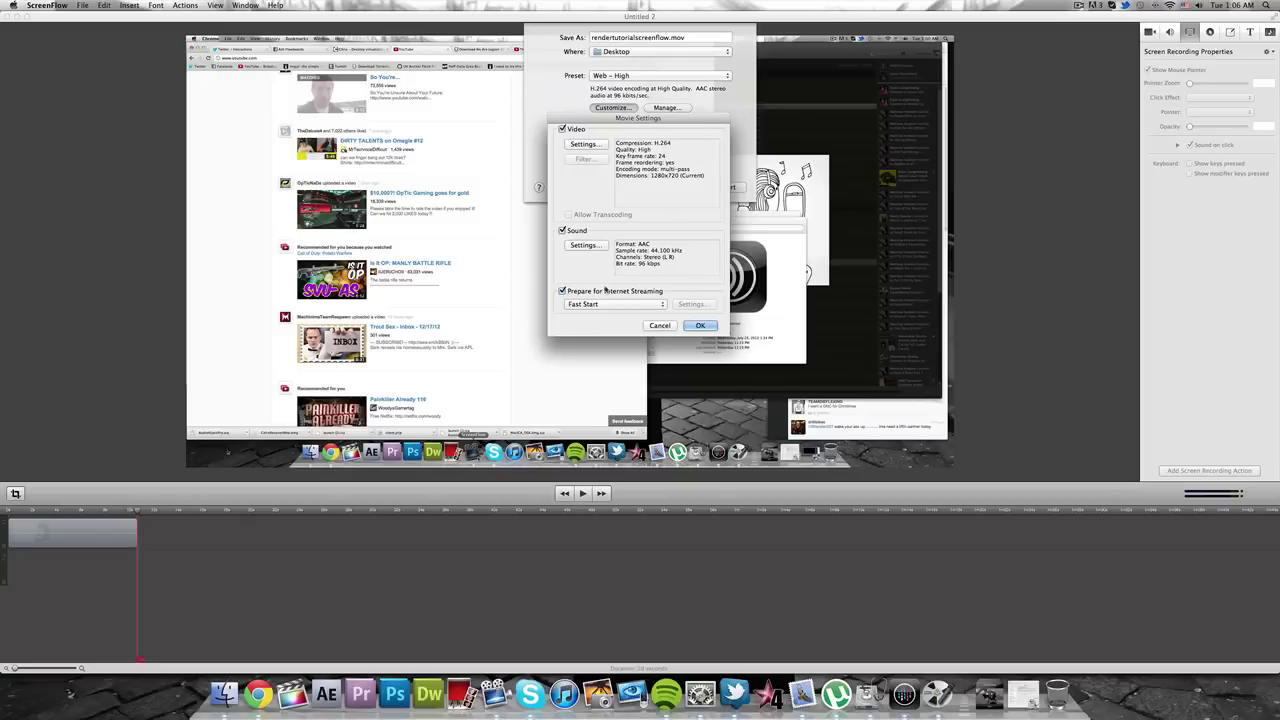
Confirm the customised movie settings and set a custom export size of 1280 × 720.
left_click(699, 325)
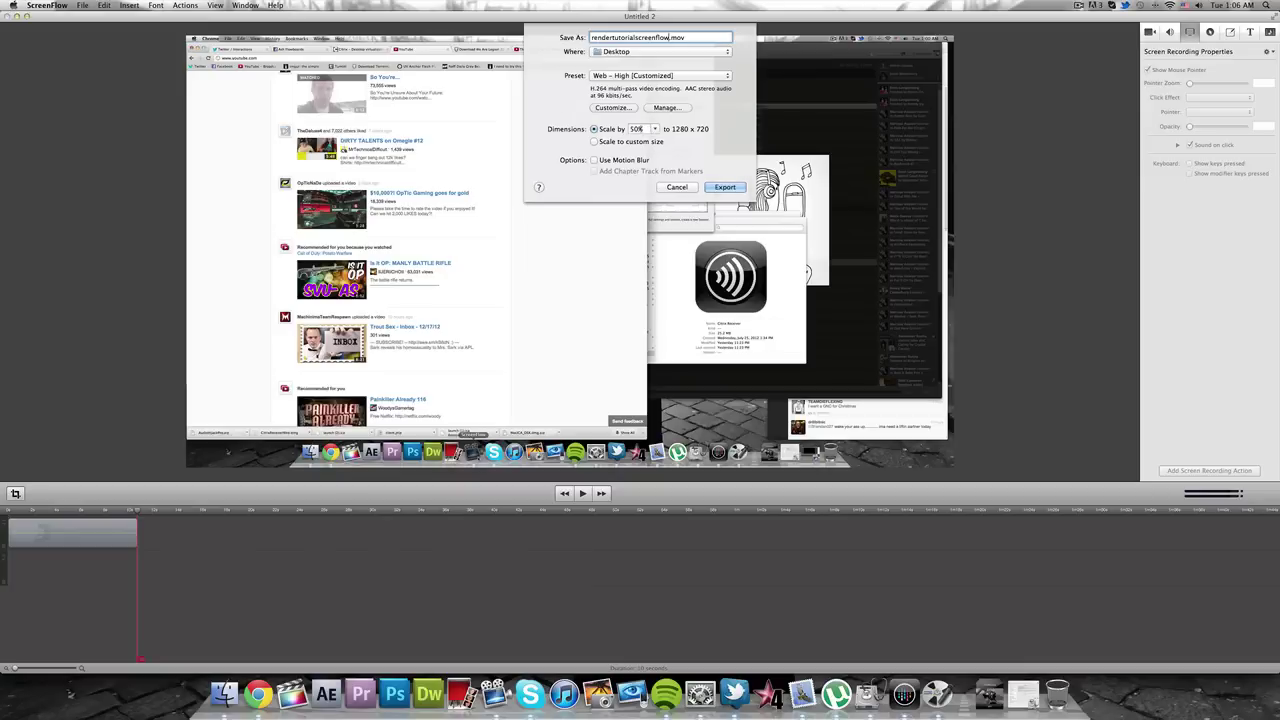
left_click(600, 143)
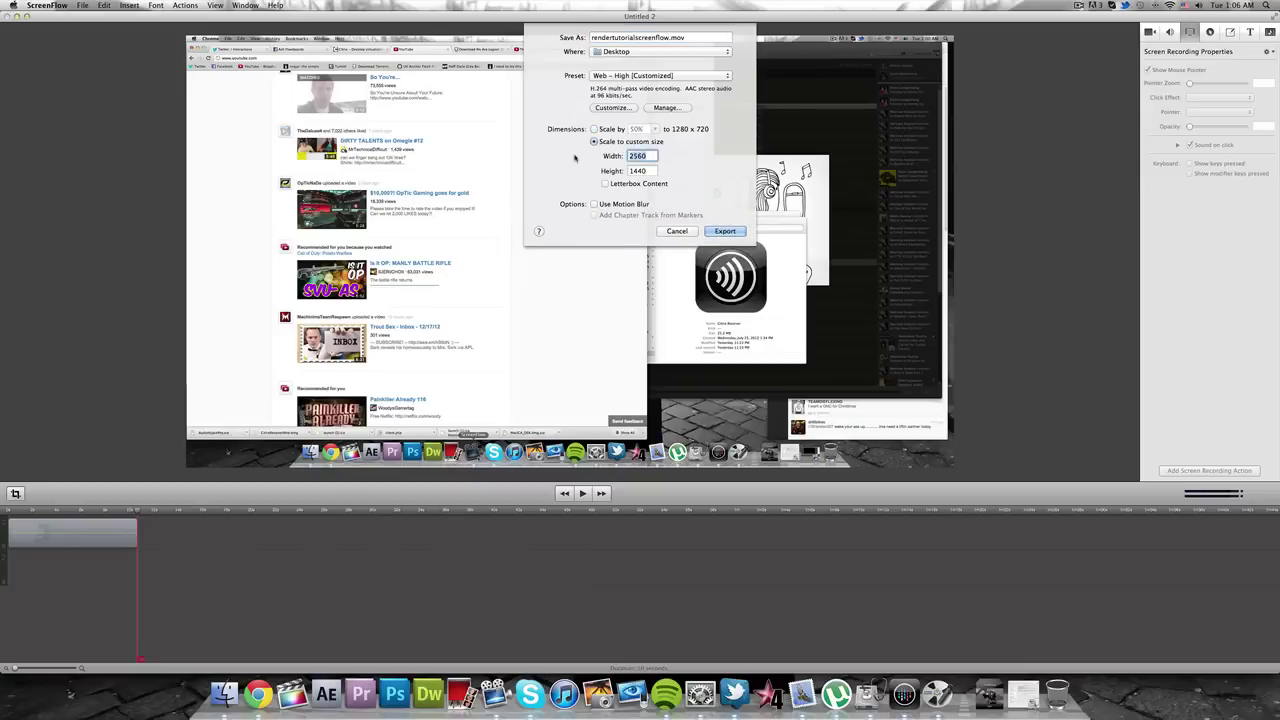
type("1280")
key("Tab")
key("BackSpace")
type("720")
Render rendertutorialscreenflow.mov at 1280 × 720 with the customised Web – High preset.
left_click(725, 231)
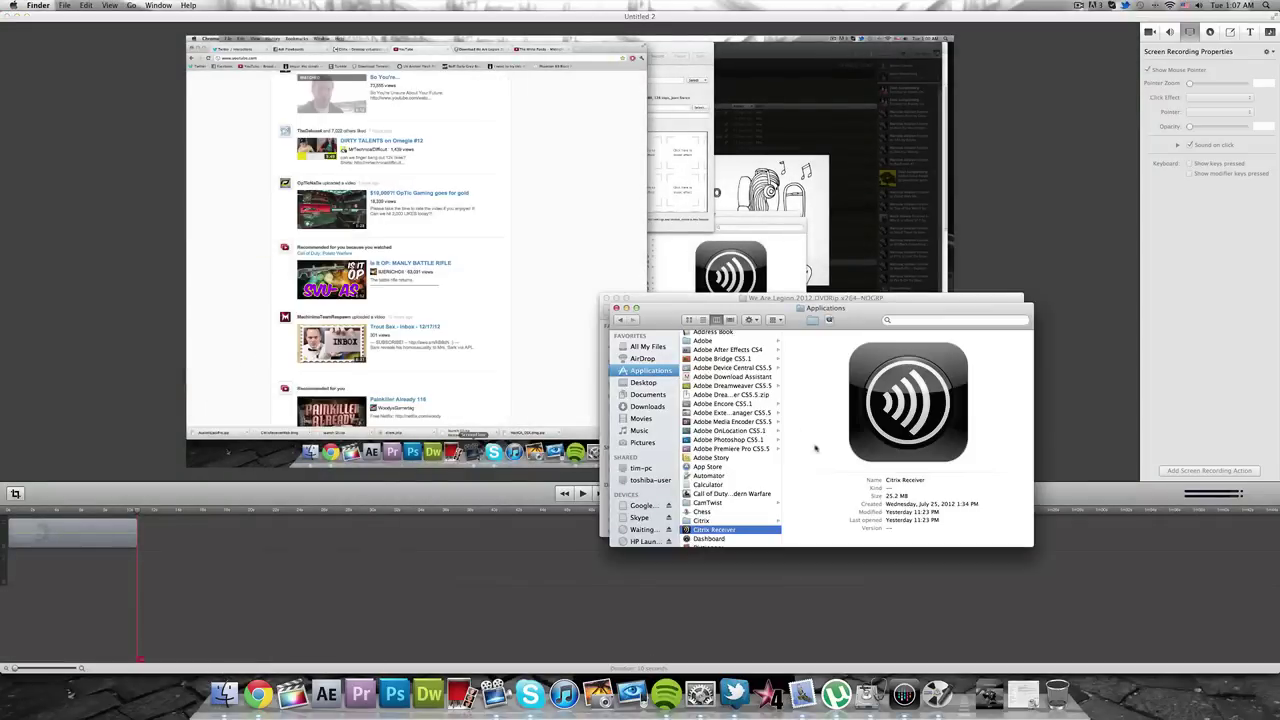
Open the 4.7 MB rendertutorialscreenflow.mov from the Desktop in QuickTime Player and play it.
left_click(643, 382)
left_click(723, 353)
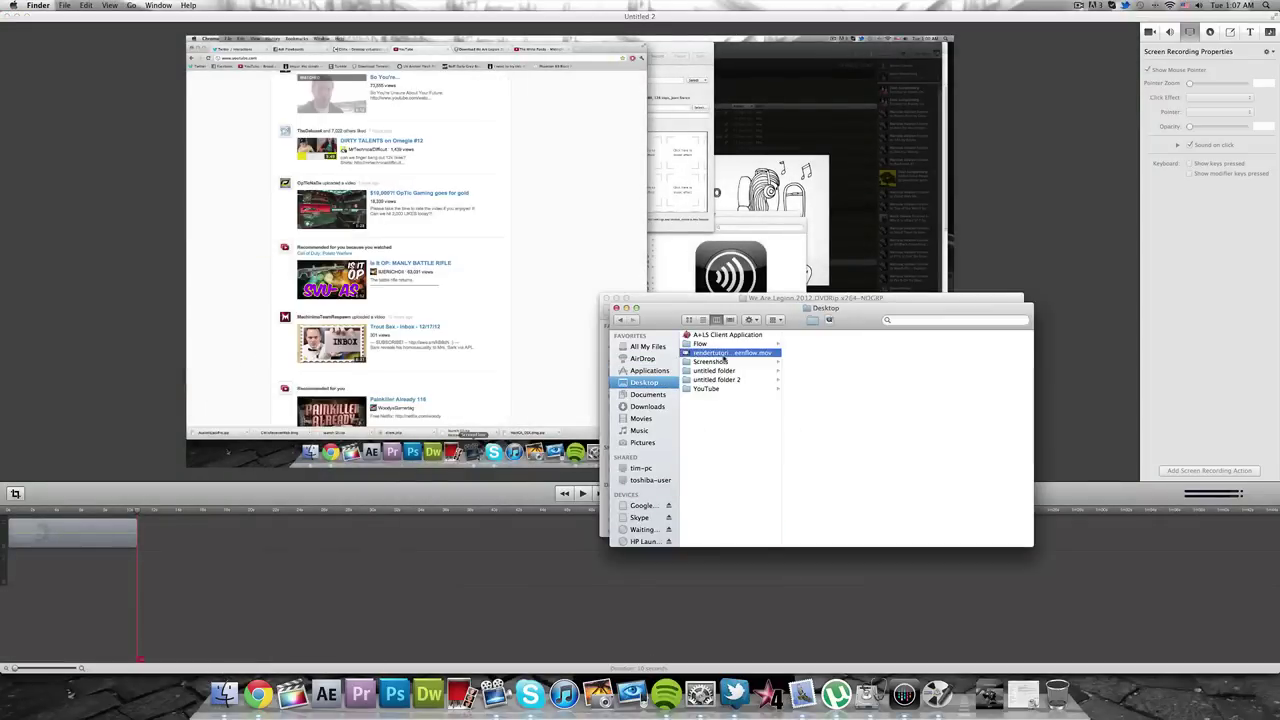
double_click(723, 355)
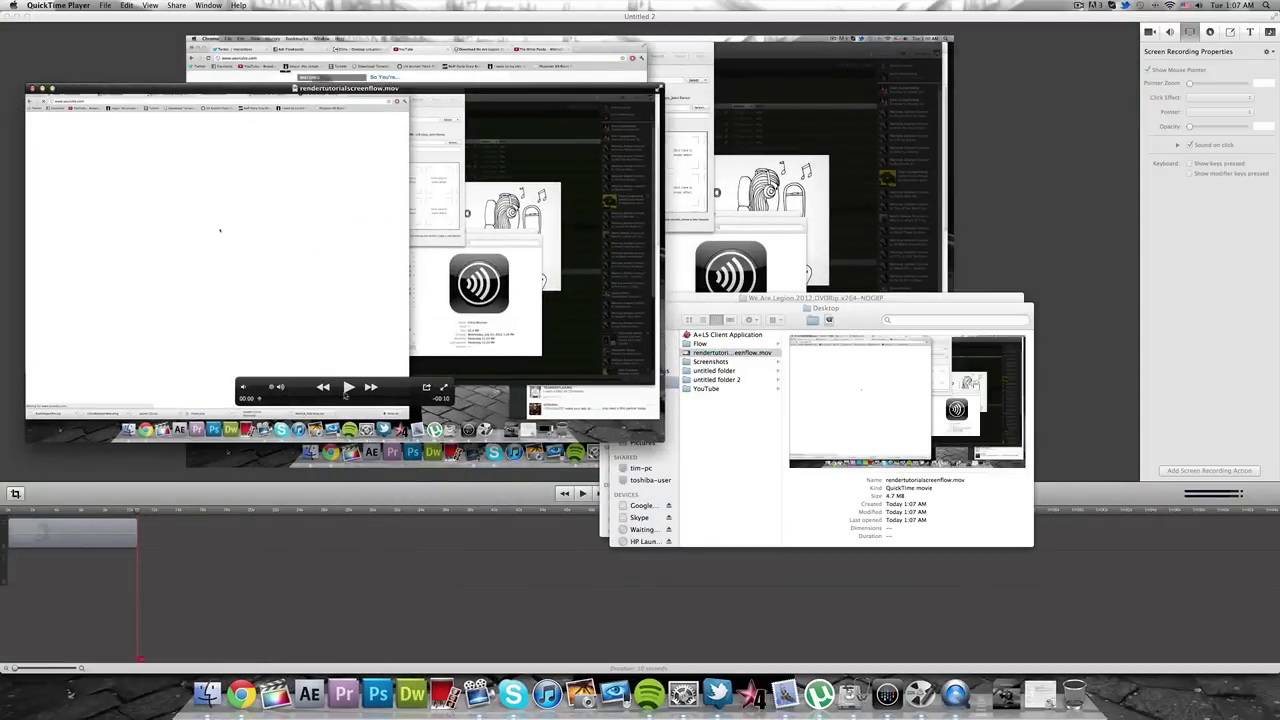
left_click(346, 391)
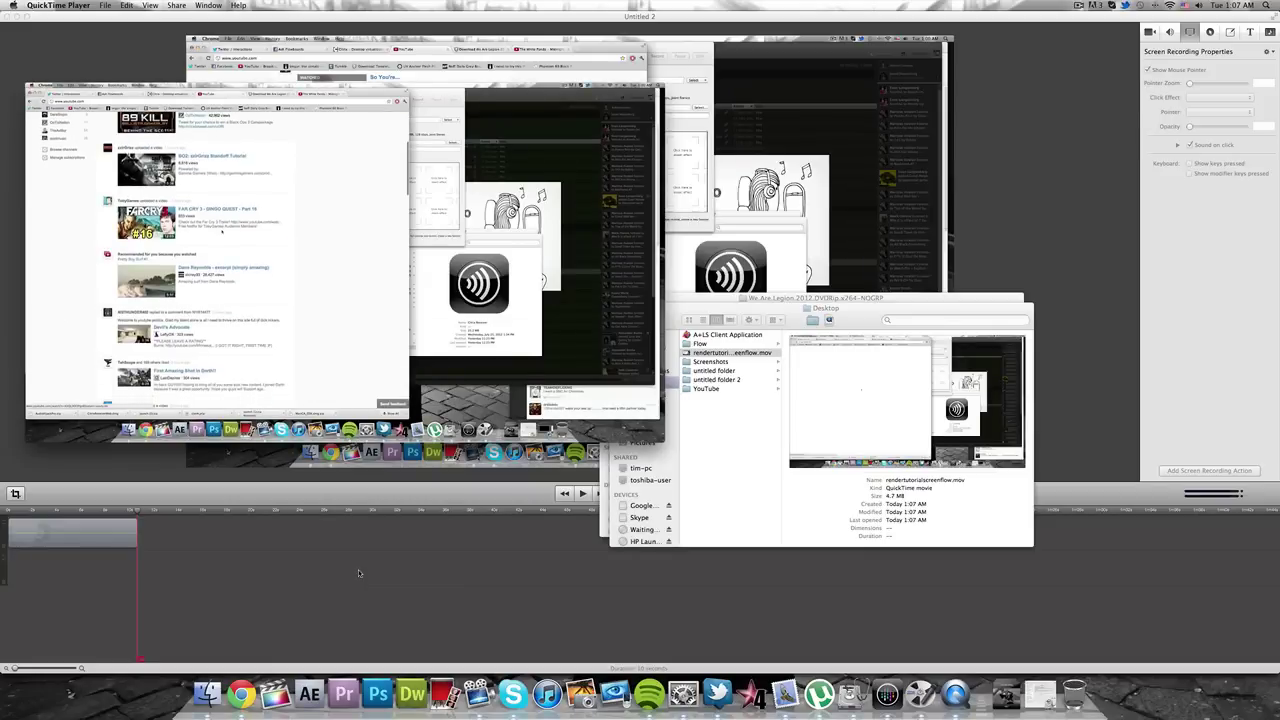